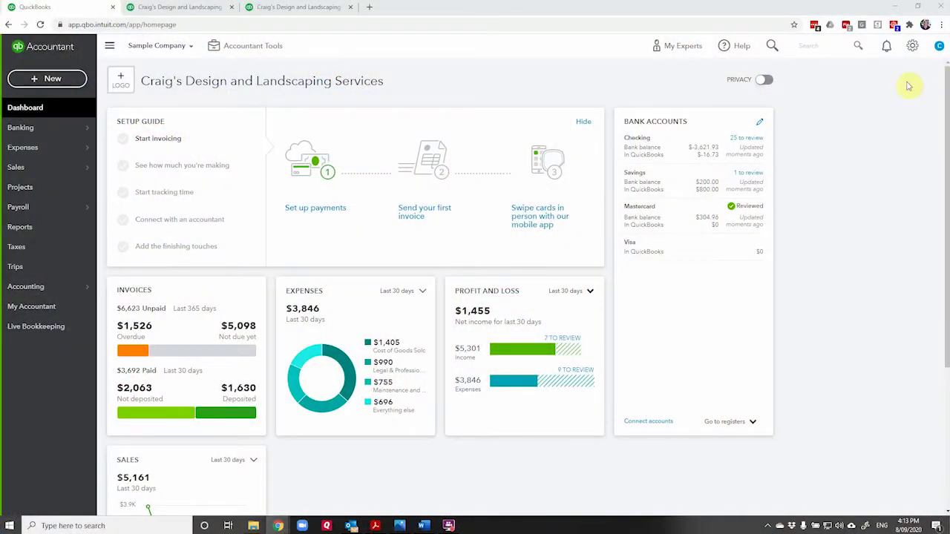
# In Sales settings, turn on Tips (Gratuity) shared with My team on the updated receipt template
pyautogui.click(912, 45)
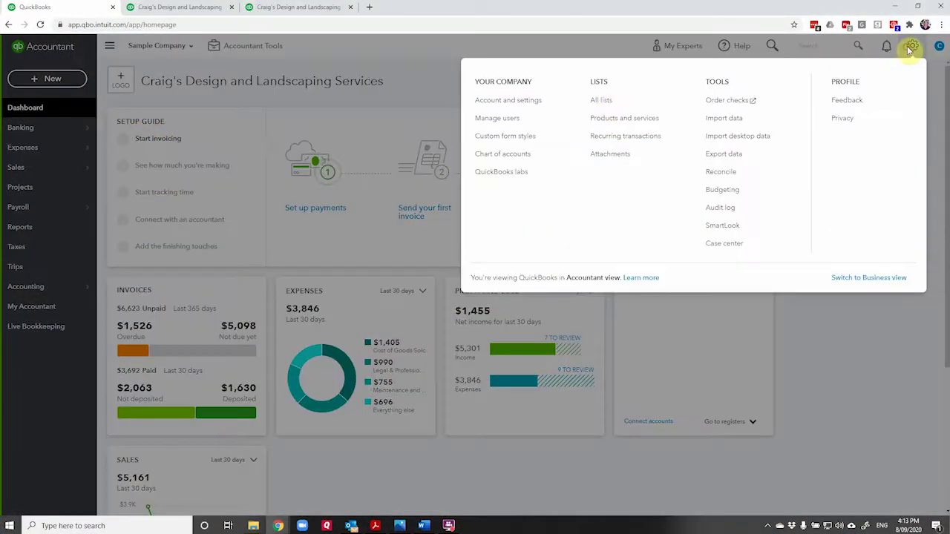
pyautogui.click(527, 101)
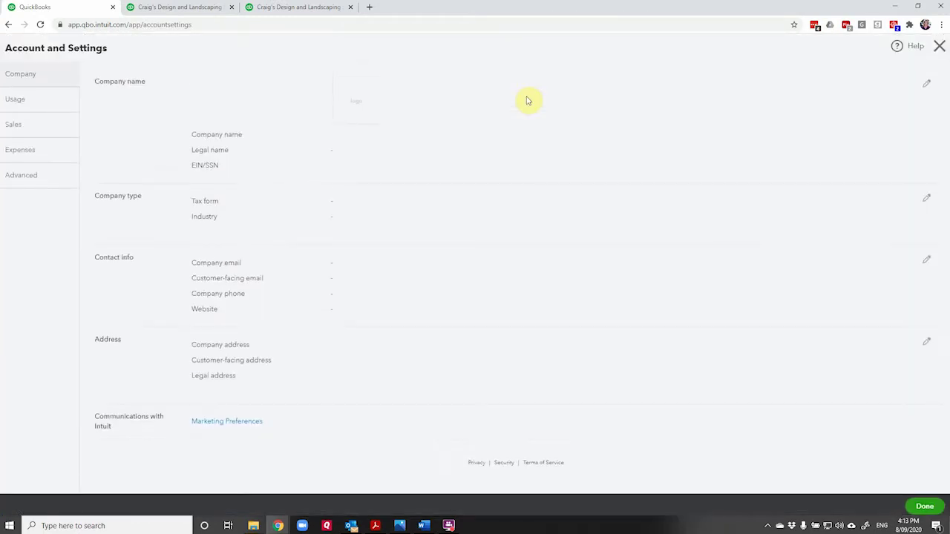
pyautogui.click(32, 131)
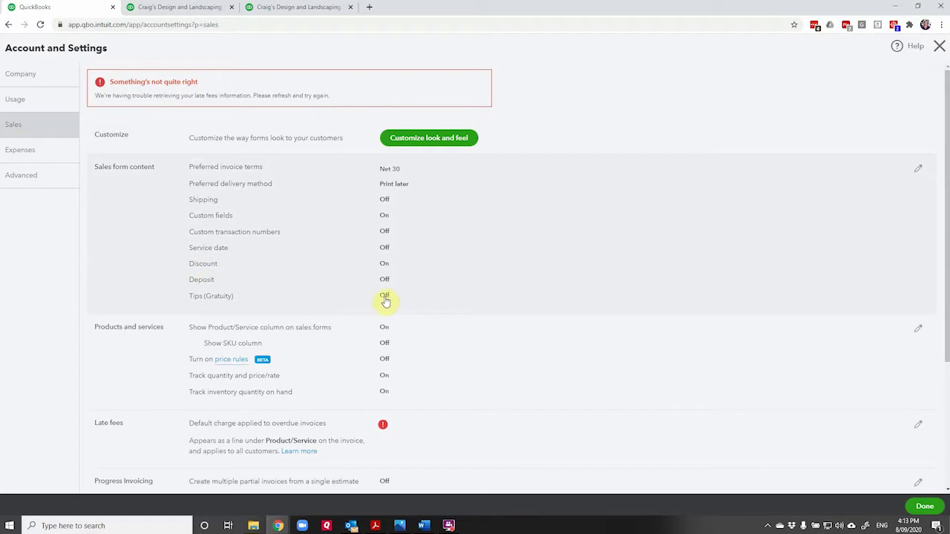
pyautogui.click(920, 171)
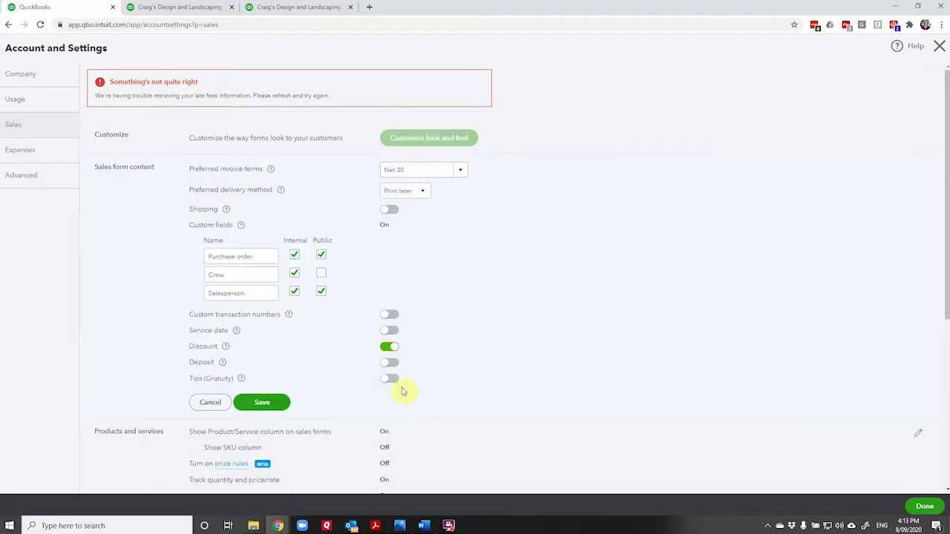
pyautogui.click(391, 379)
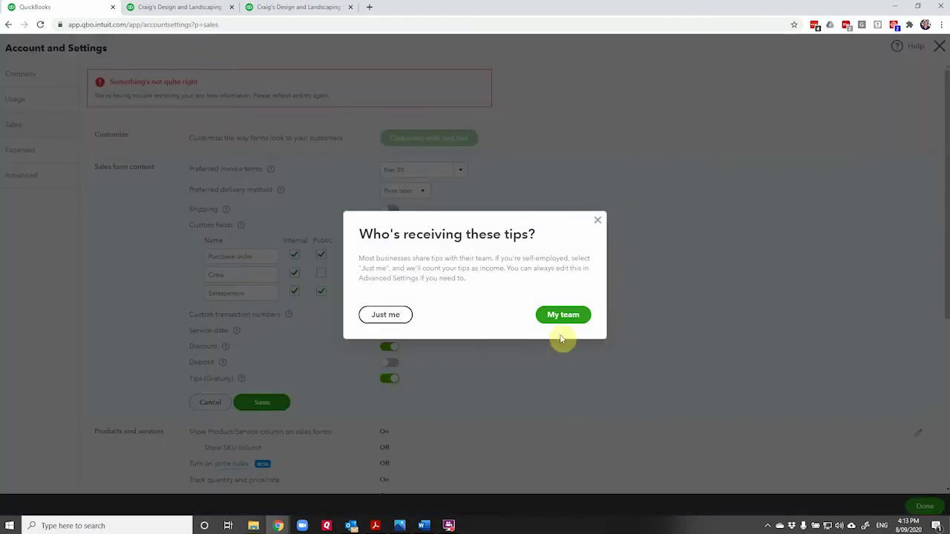
pyautogui.click(564, 316)
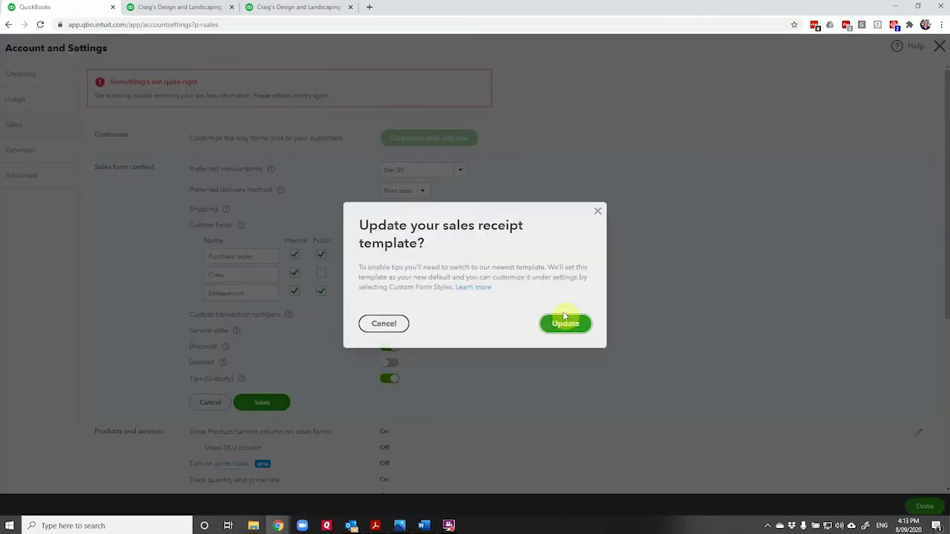
pyautogui.click(564, 327)
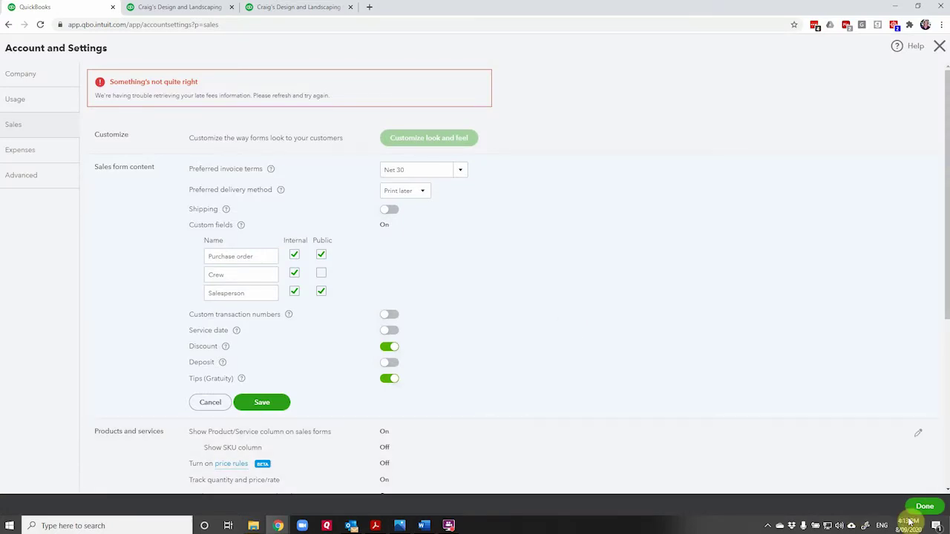
pyautogui.click(261, 406)
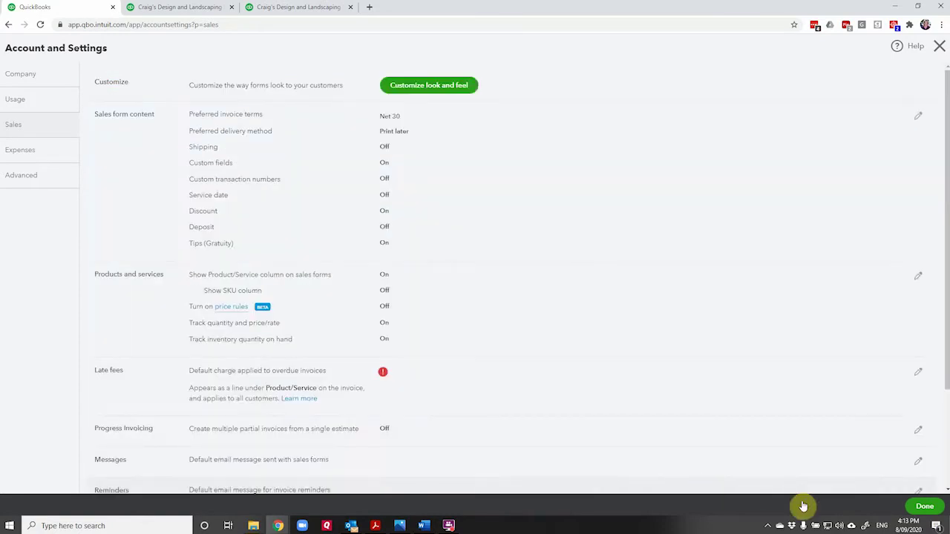
pyautogui.click(924, 510)
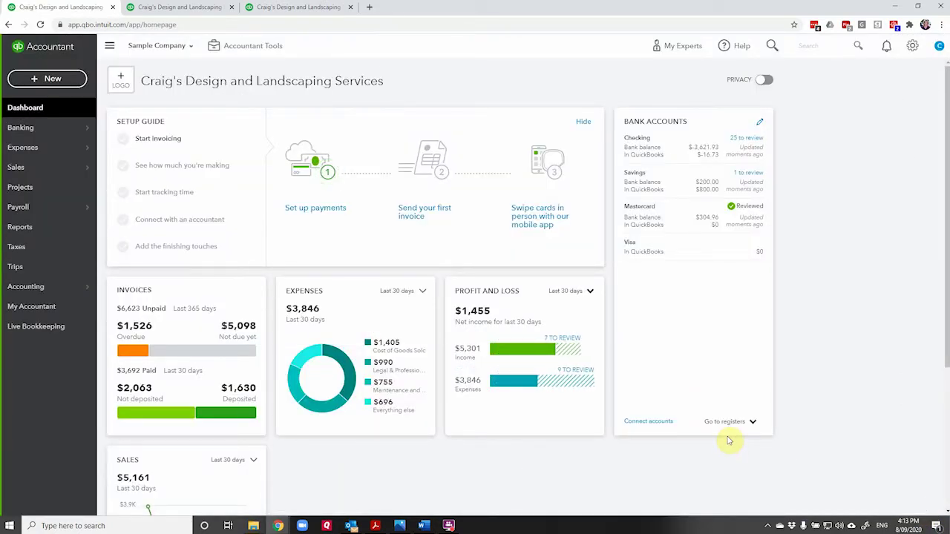
# Start a new sales receipt for customer Amy's Bird Sanctuary
pyautogui.click(41, 80)
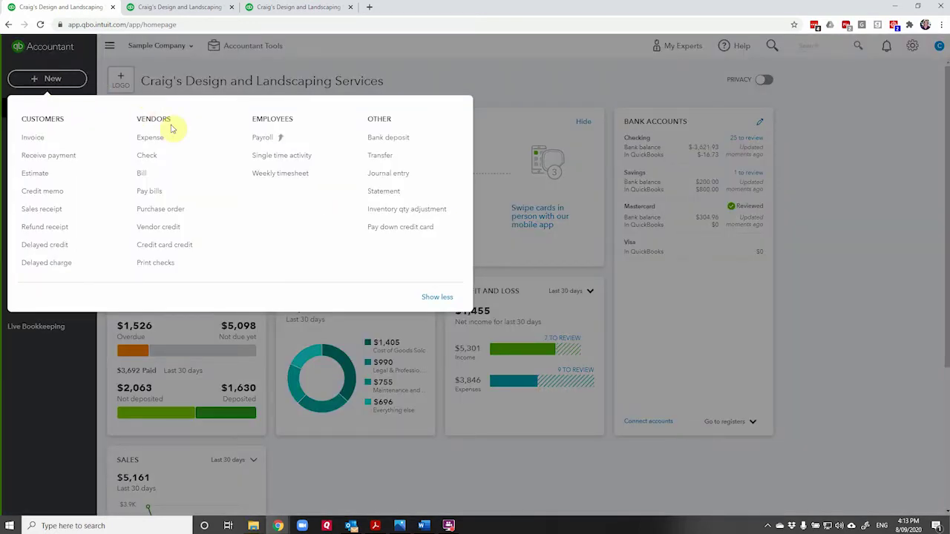
pyautogui.click(74, 209)
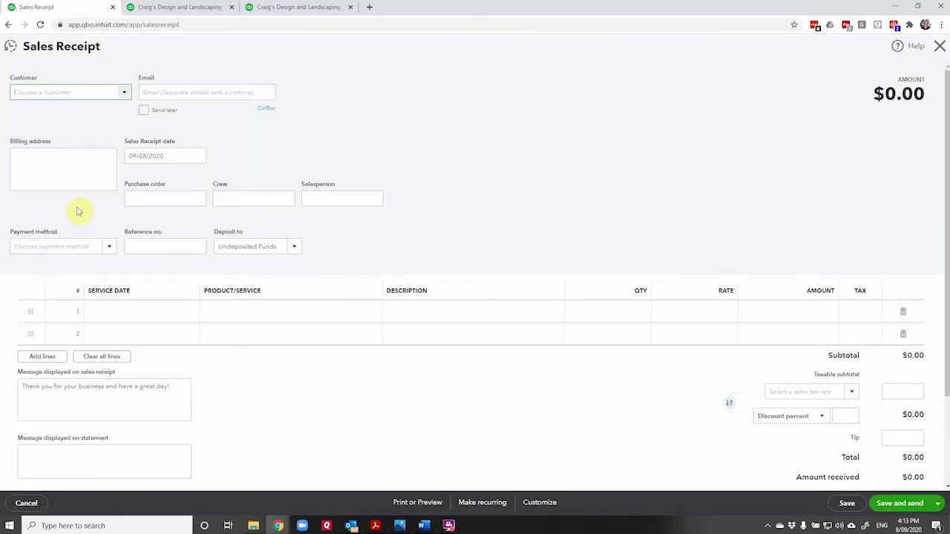
pyautogui.write('amy')
pyautogui.click(95, 131)
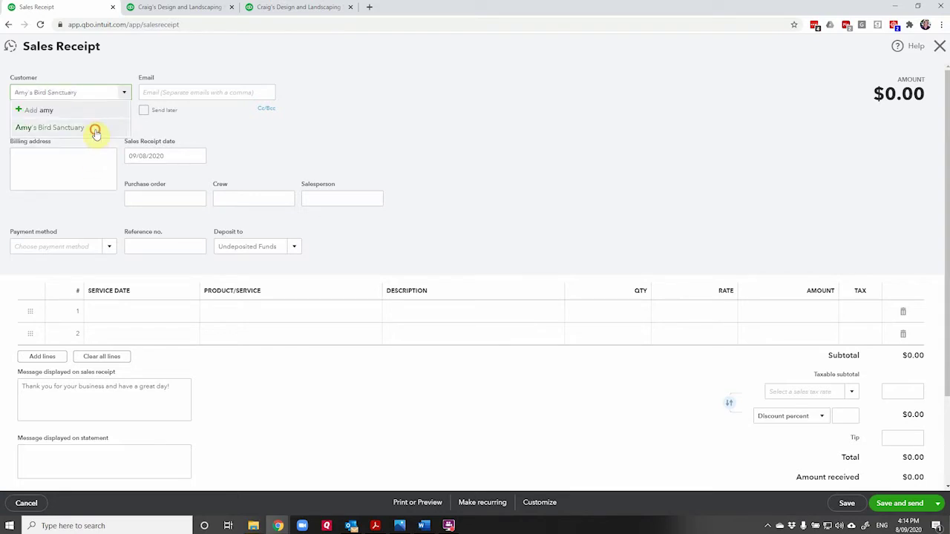
# Add a Gardening service line with quantity 4 for a $200 amount
pyautogui.click(244, 312)
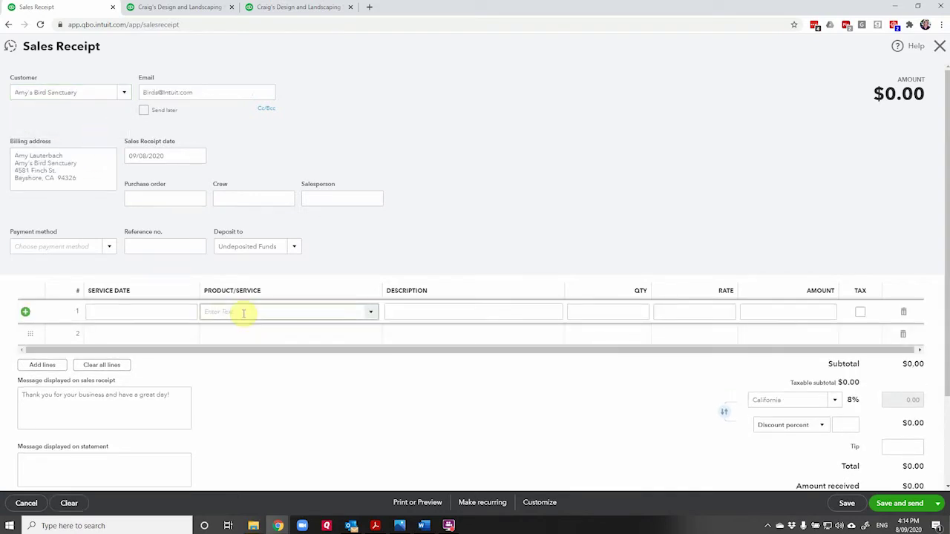
pyautogui.write('wee')
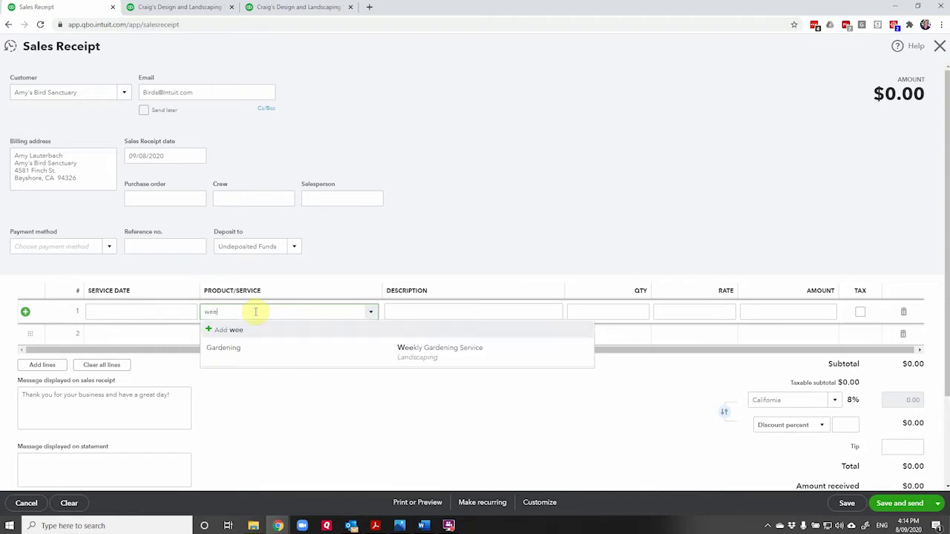
pyautogui.click(252, 348)
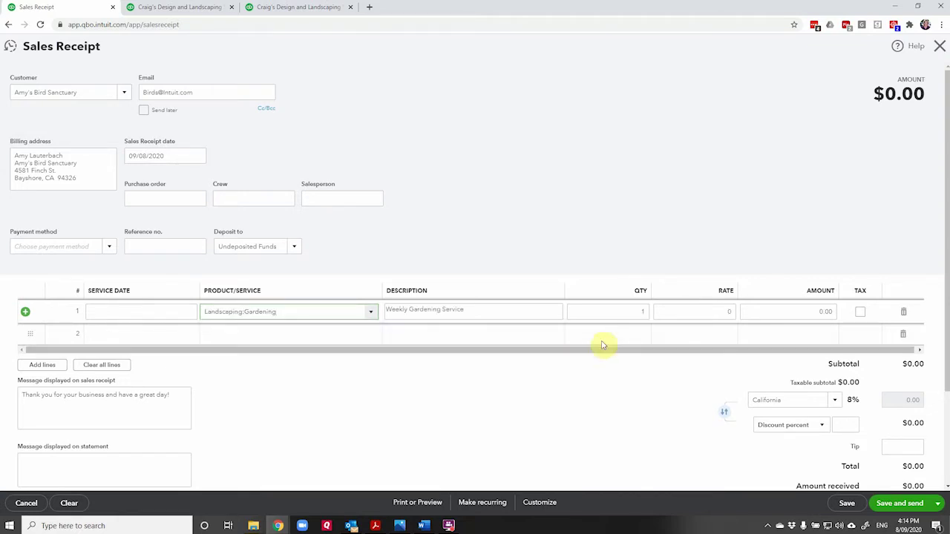
pyautogui.click(678, 312)
pyautogui.click(634, 310)
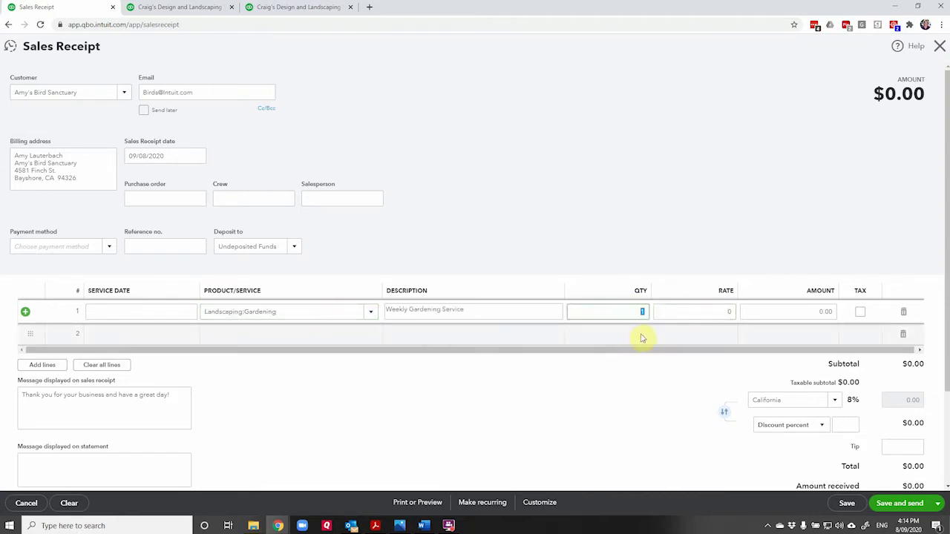
pyautogui.write('4')
pyautogui.press('Tab')
pyautogui.write('50')
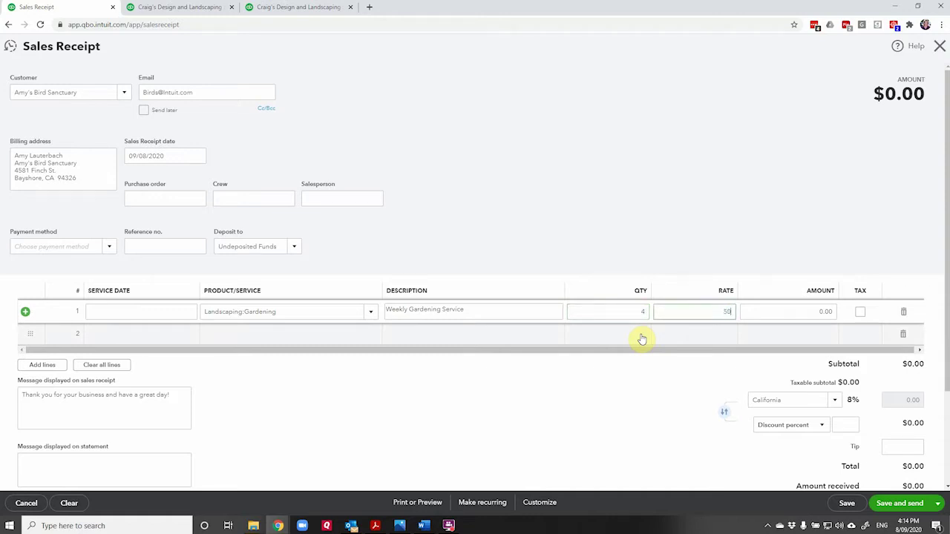
pyautogui.press('Tab')
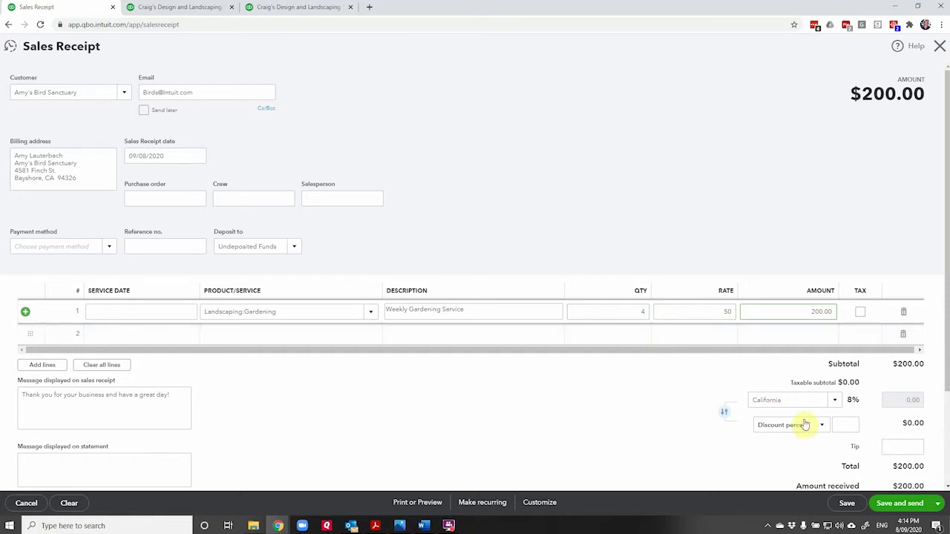
# Enter a $50 tip so the total is $250, and save and close the receipt
pyautogui.click(895, 446)
pyautogui.write('50')
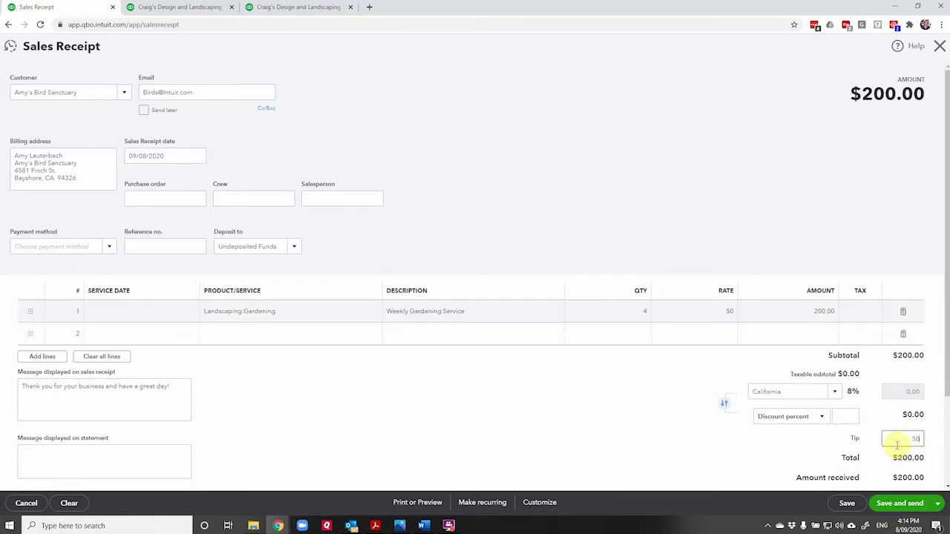
pyautogui.scroll(-2, 898, 447)
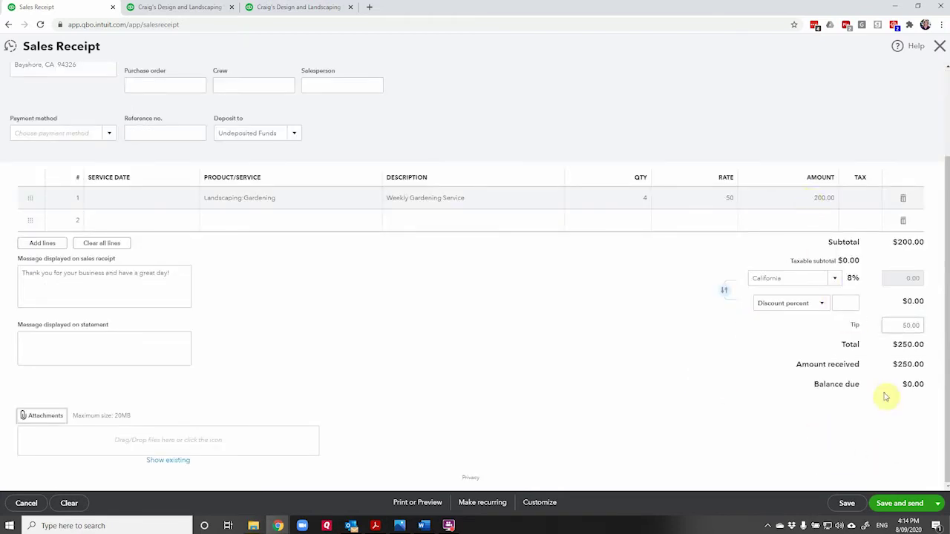
pyautogui.click(938, 507)
pyautogui.click(888, 489)
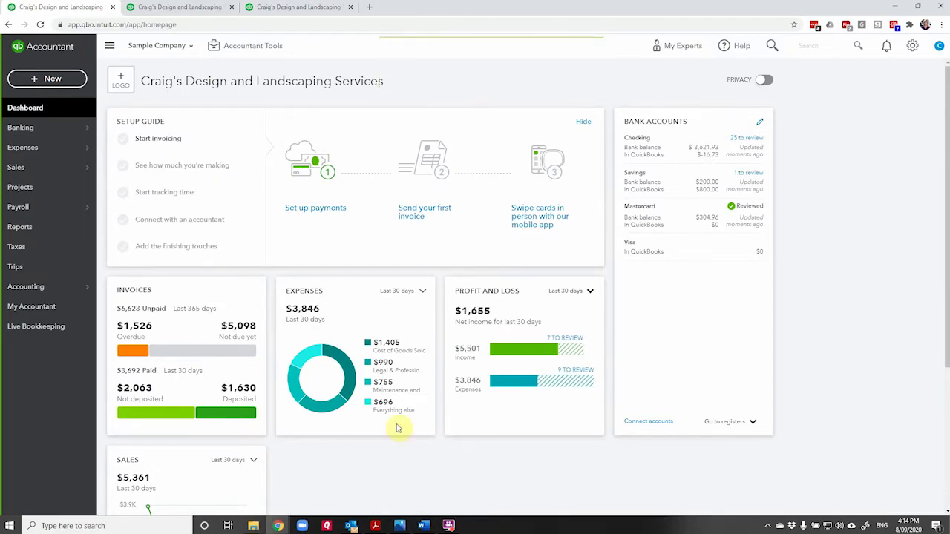
# Filter the Chart of Accounts by 'tip' and view the Undistributed Tips register showing the $50 gratuity
pyautogui.click(73, 288)
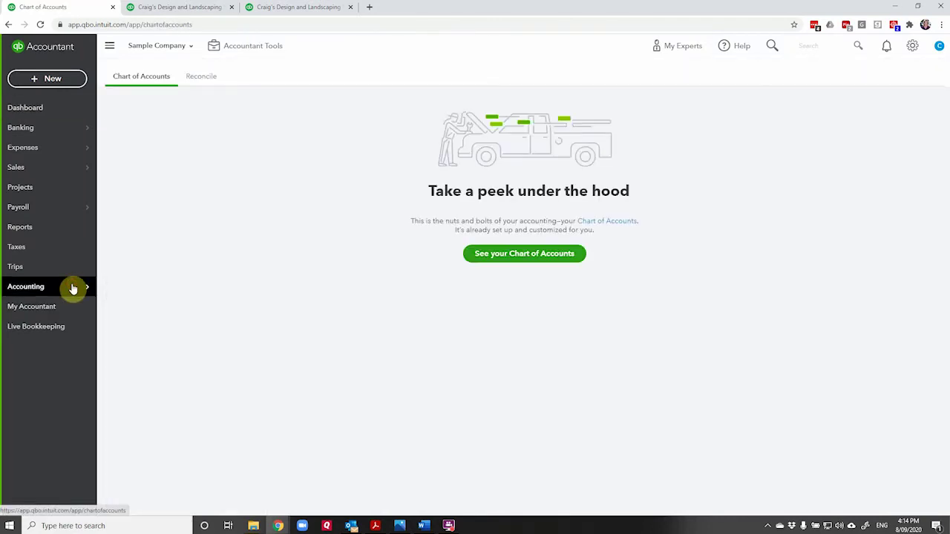
pyautogui.click(522, 252)
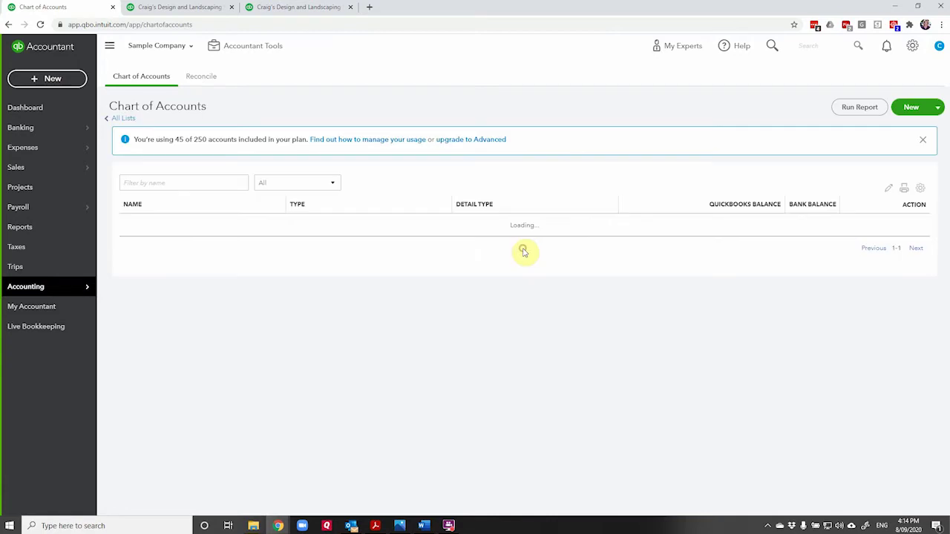
pyautogui.click(190, 181)
pyautogui.write('tip')
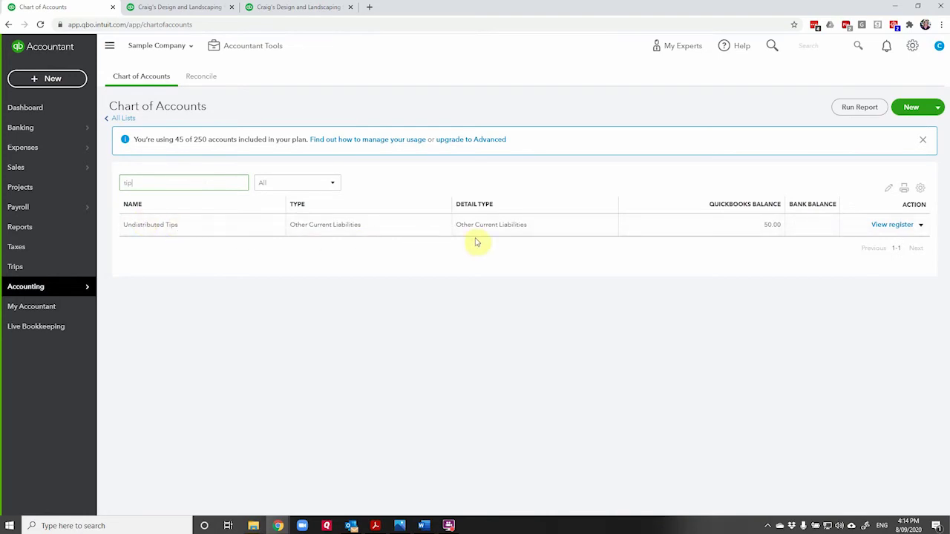
pyautogui.click(892, 225)
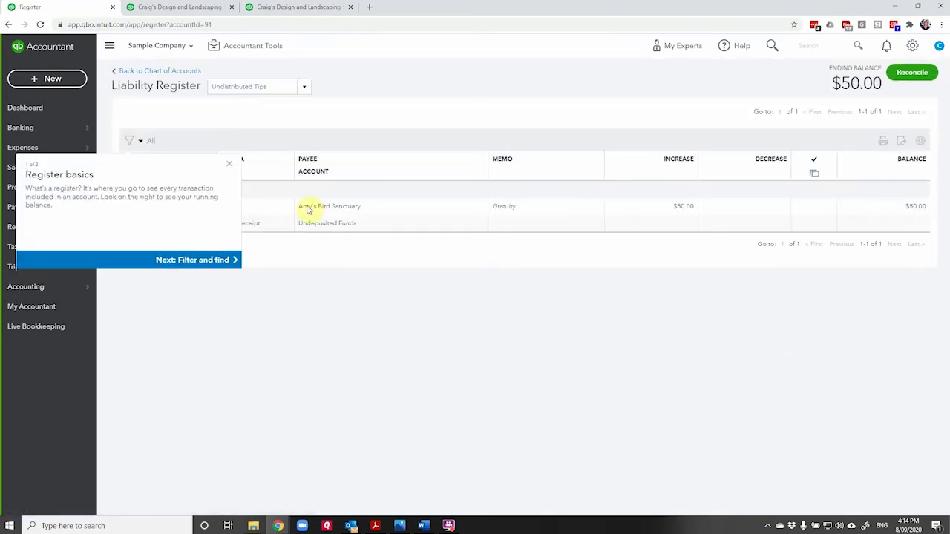
pyautogui.click(228, 166)
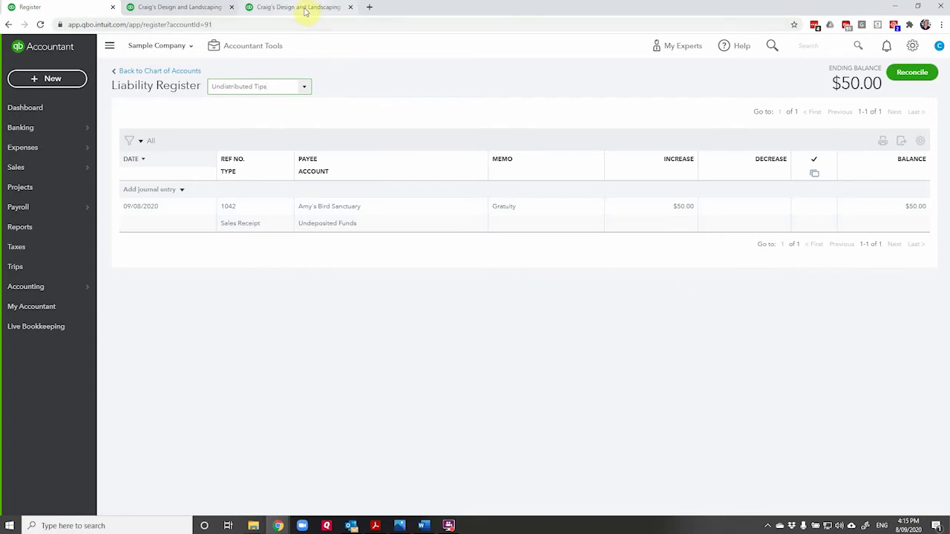
pyautogui.click(179, 7)
# Confirm Undistributed Tips shows $50.00 on the balance sheet, then bring up the + New transaction list
pyautogui.scroll(-2, 478, 236)
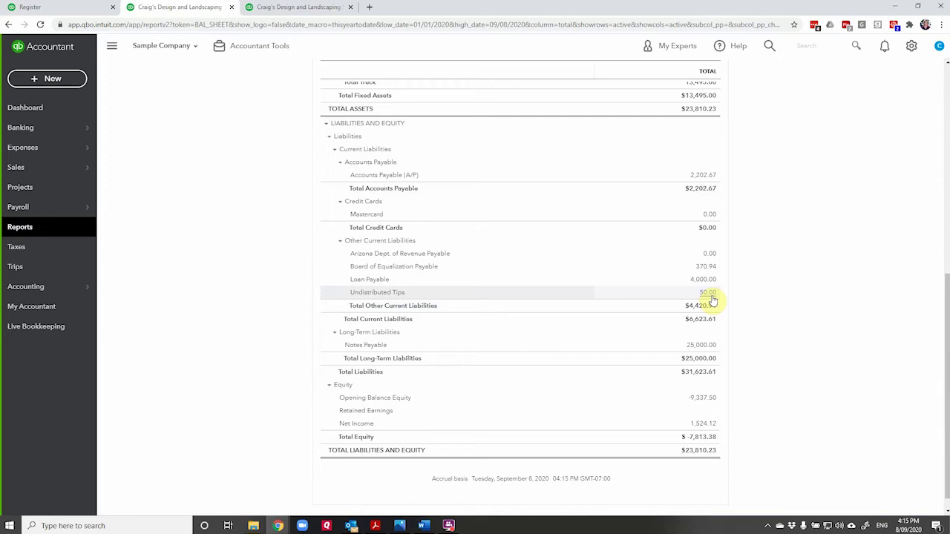
pyautogui.click(37, 80)
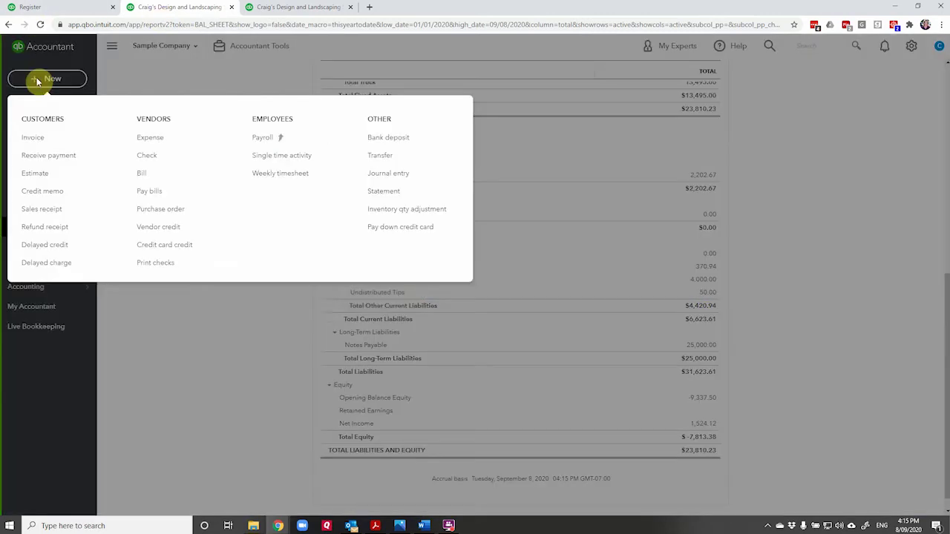
# Record and save a $50 Mastercard expense to the tip payee under the Undistributed Tips category
pyautogui.click(151, 139)
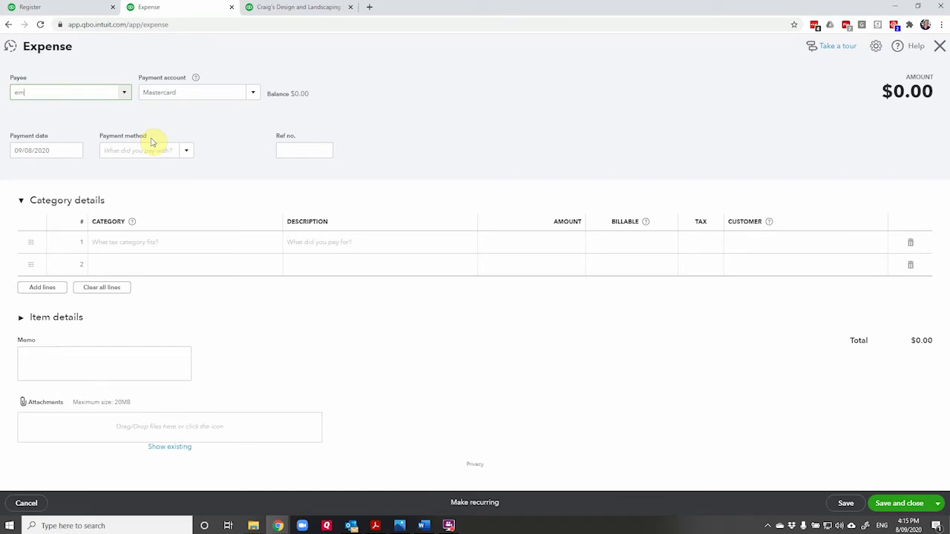
pyautogui.click(104, 127)
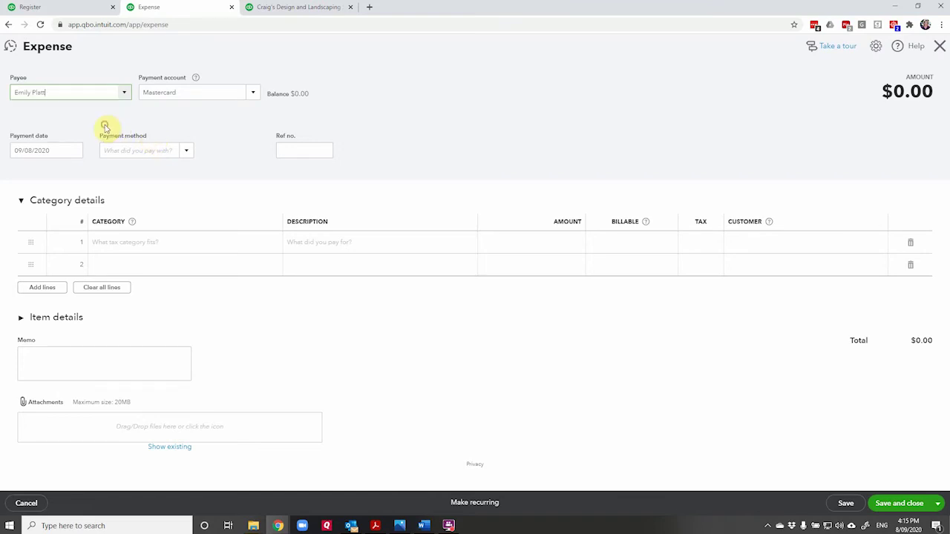
pyautogui.click(152, 244)
pyautogui.write('nd')
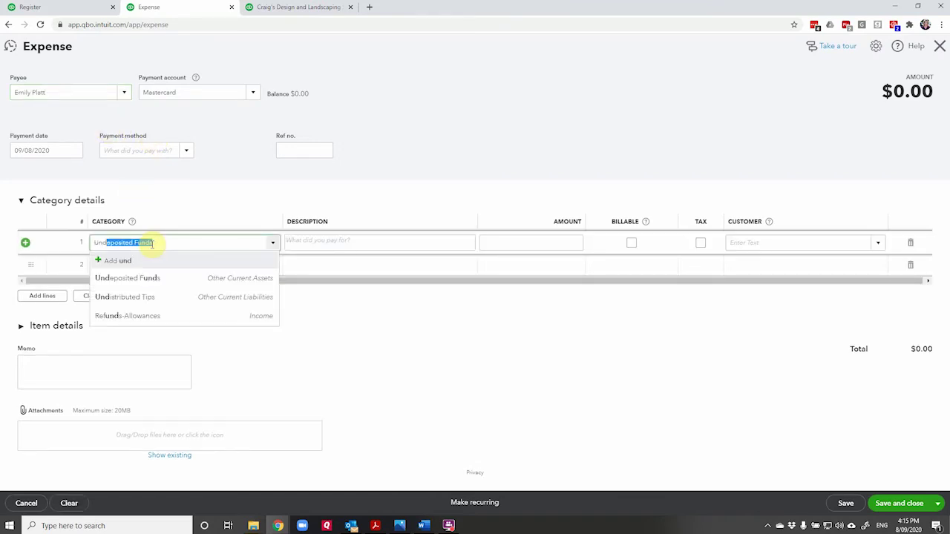
pyautogui.click(159, 297)
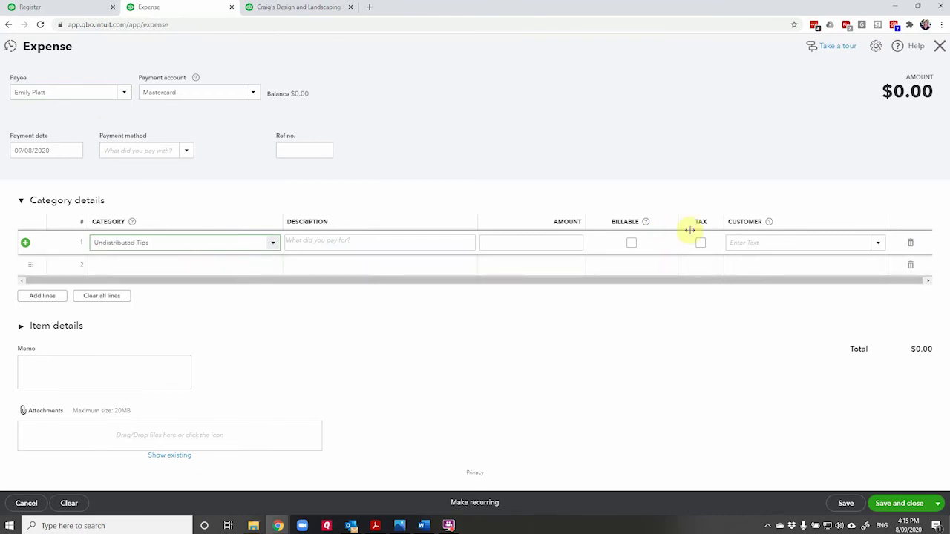
pyautogui.click(566, 240)
pyautogui.write('50')
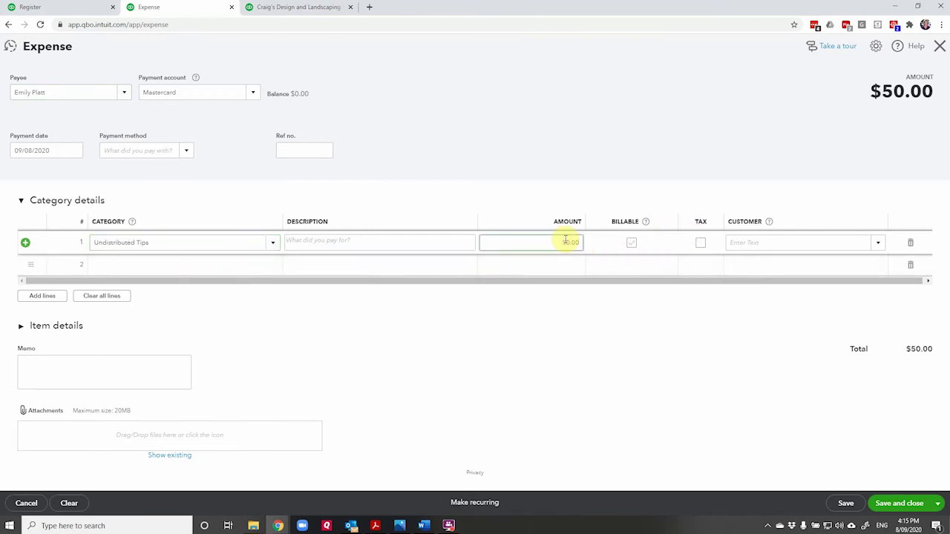
pyautogui.click(896, 505)
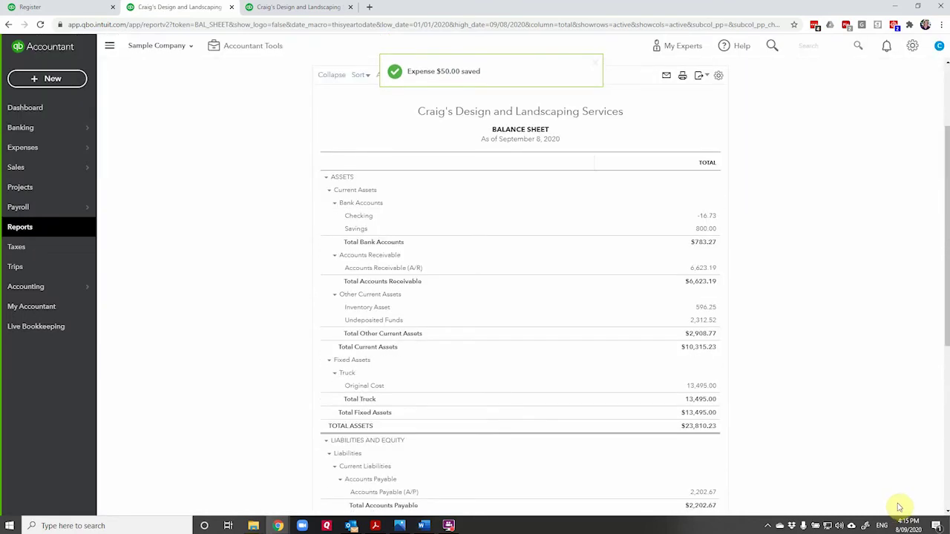
pyautogui.scroll(-1, 514, 369)
pyautogui.scroll(-2, 514, 368)
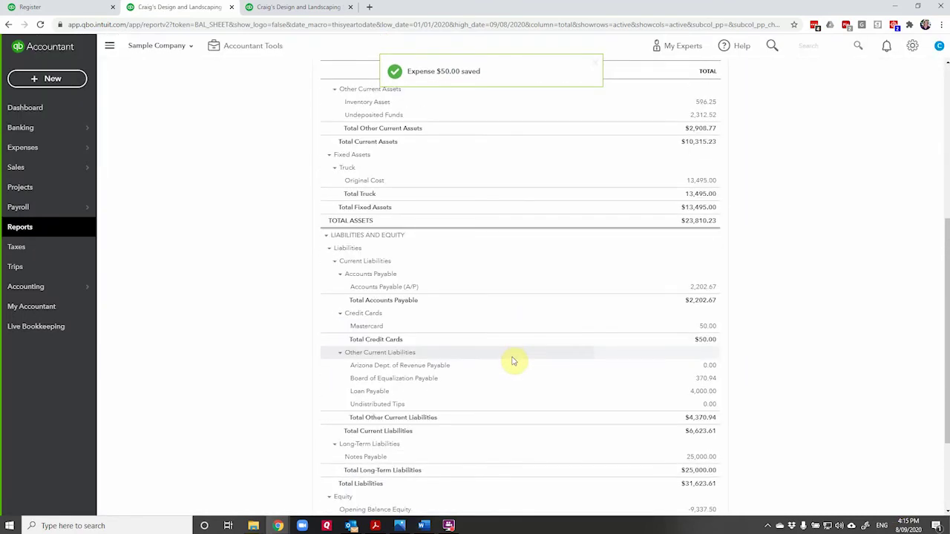